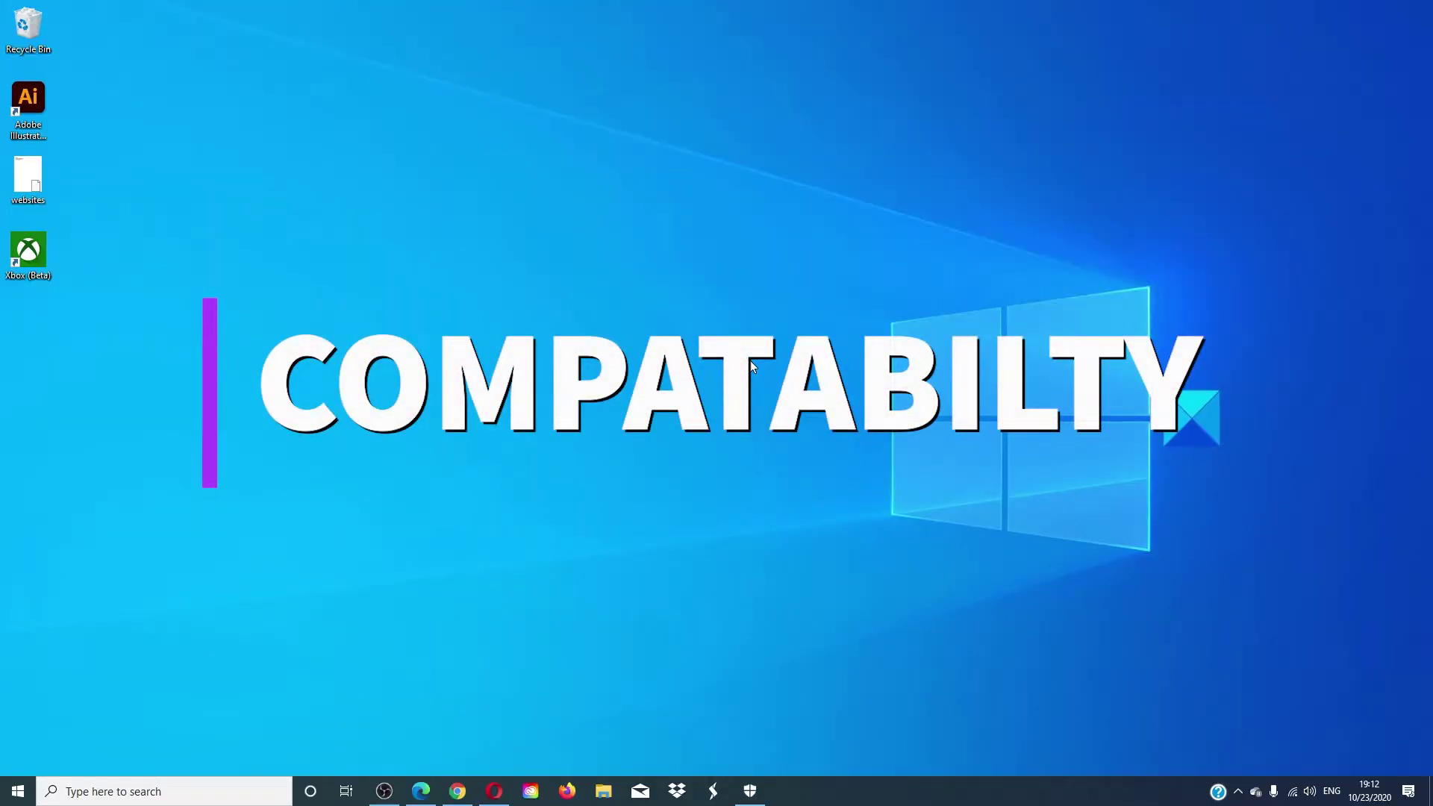
- Open the Properties dialog of the Adobe Illustrator 2021 desktop shortcut and centre it on screen
right_click(28, 98)
click(96, 414)
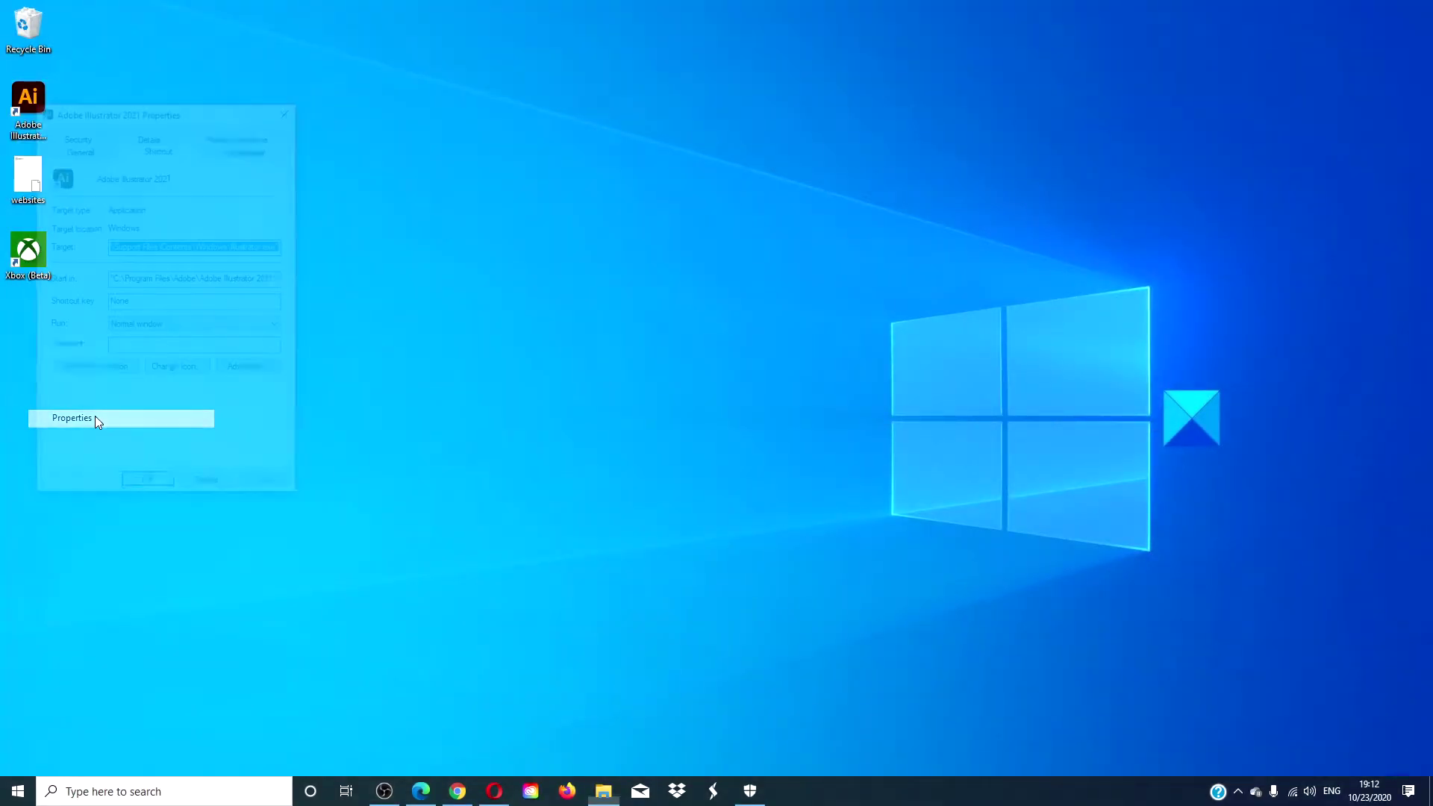
drag(212, 112, 819, 177)
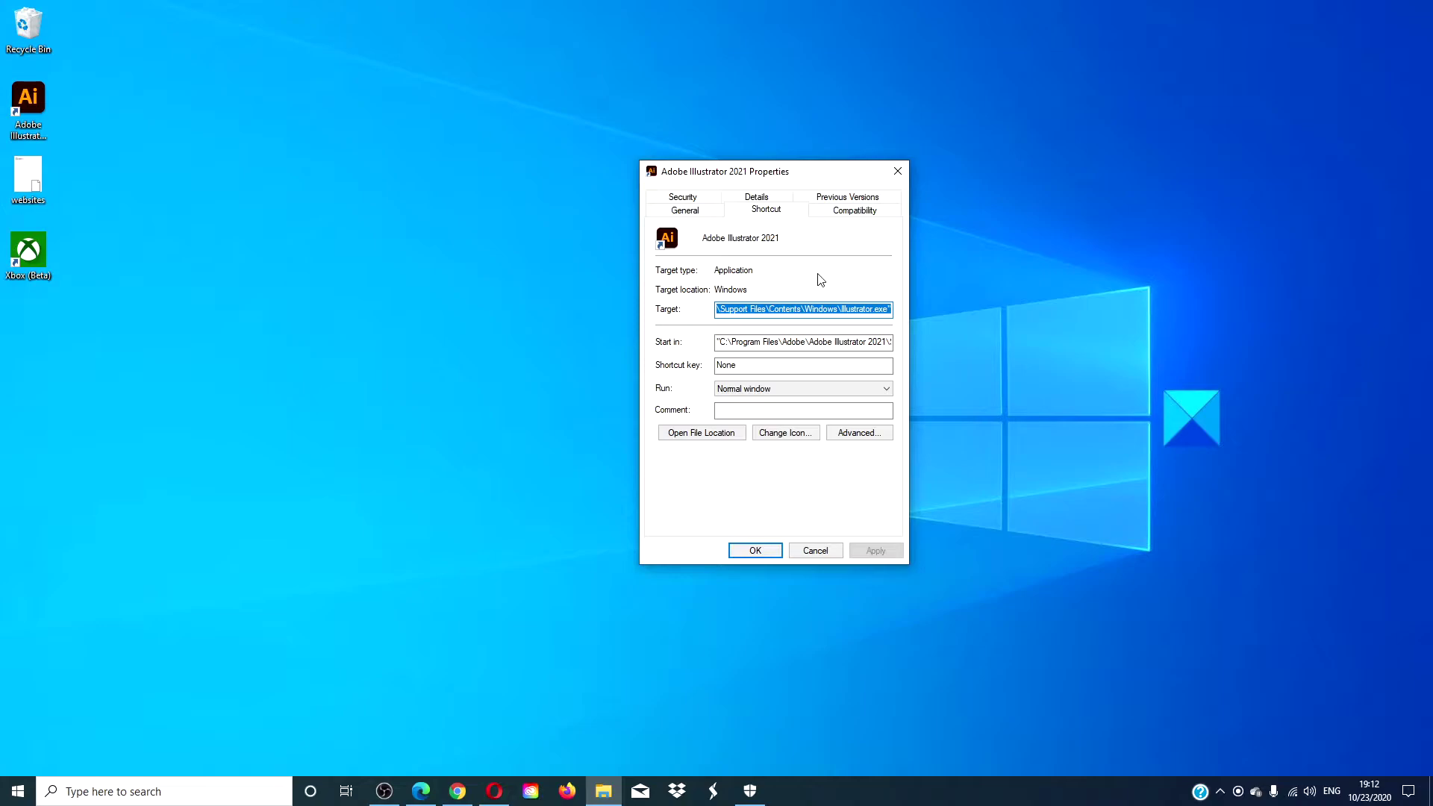
- Set the Illustrator shortcut to run in Windows 8 compatibility mode and close its properties
click(847, 213)
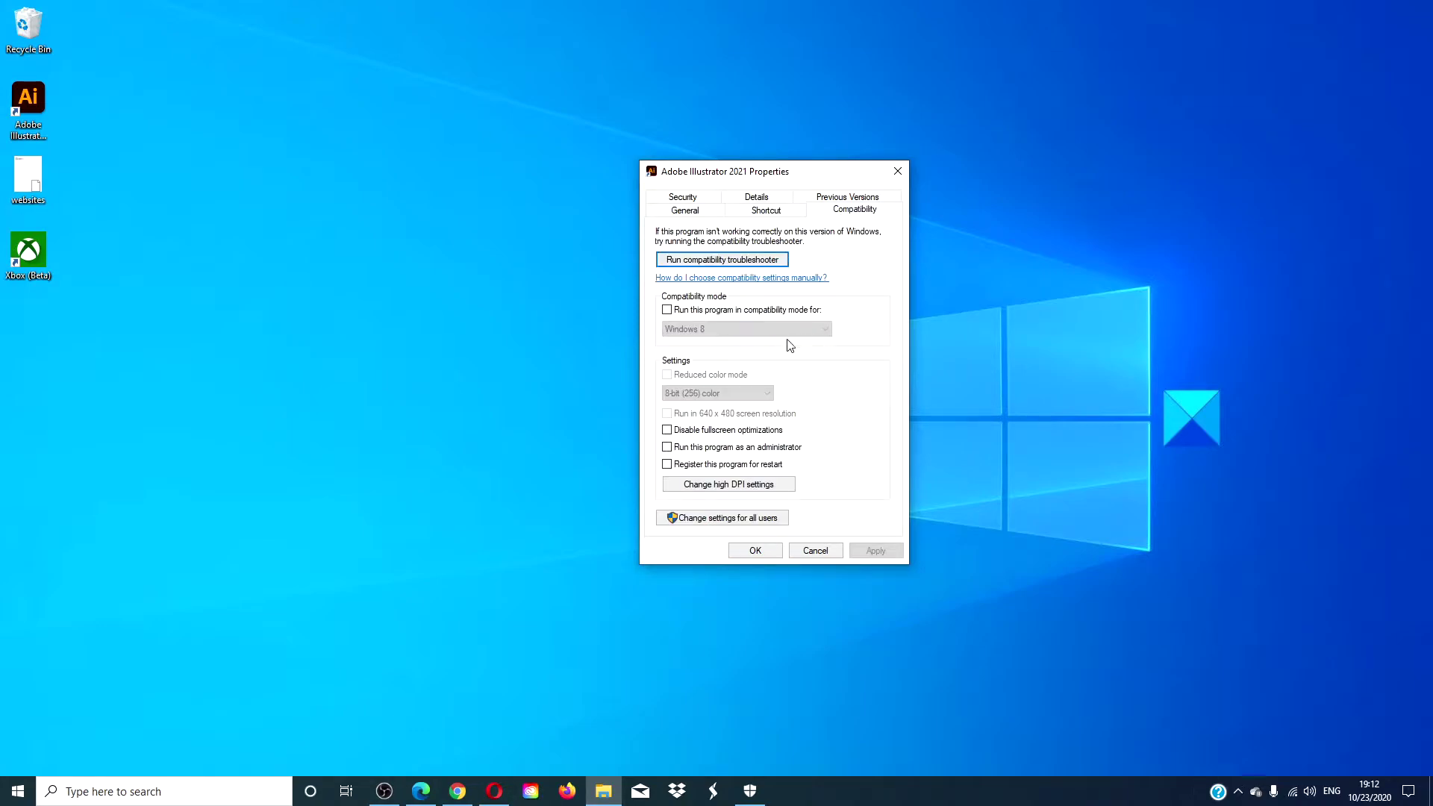
click(667, 311)
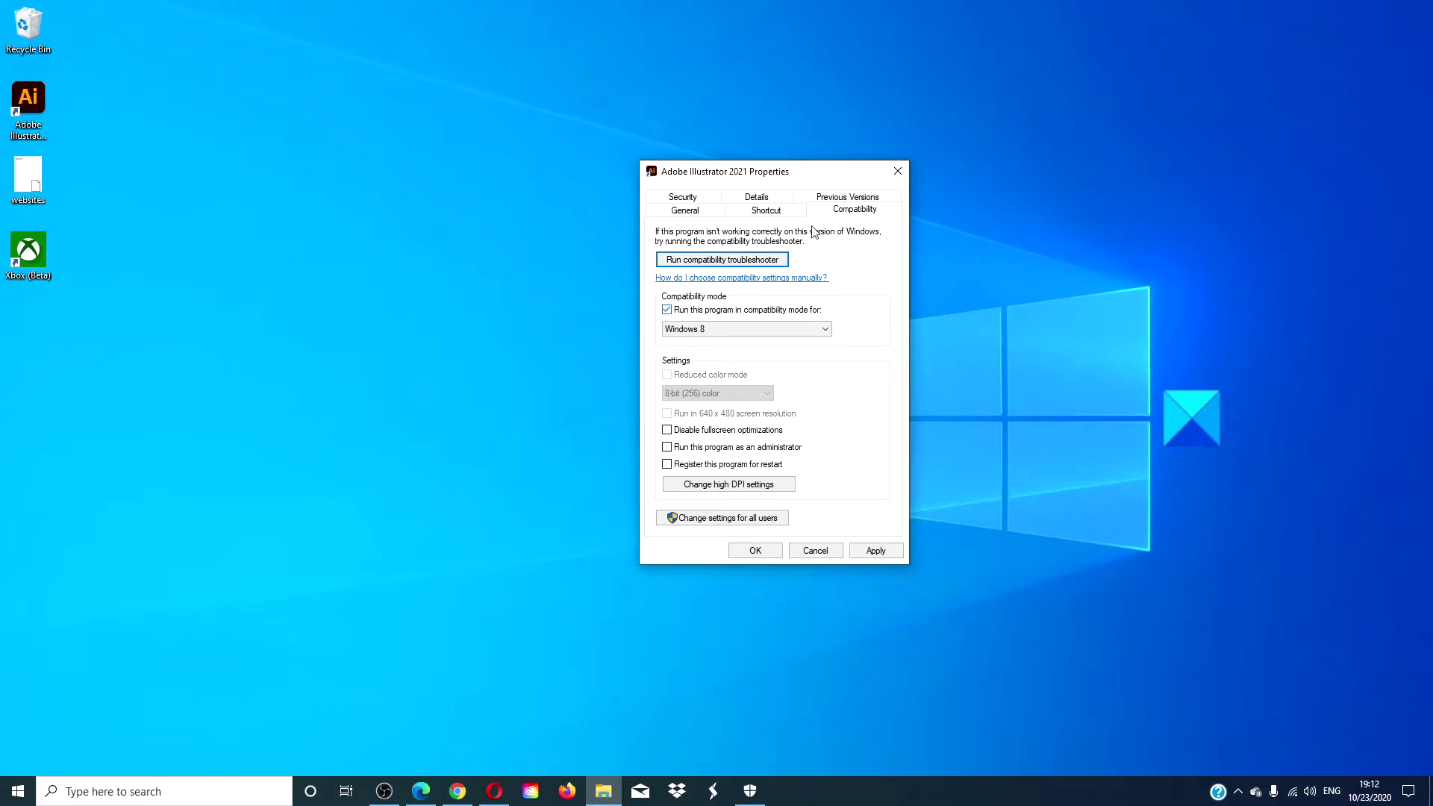
click(898, 172)
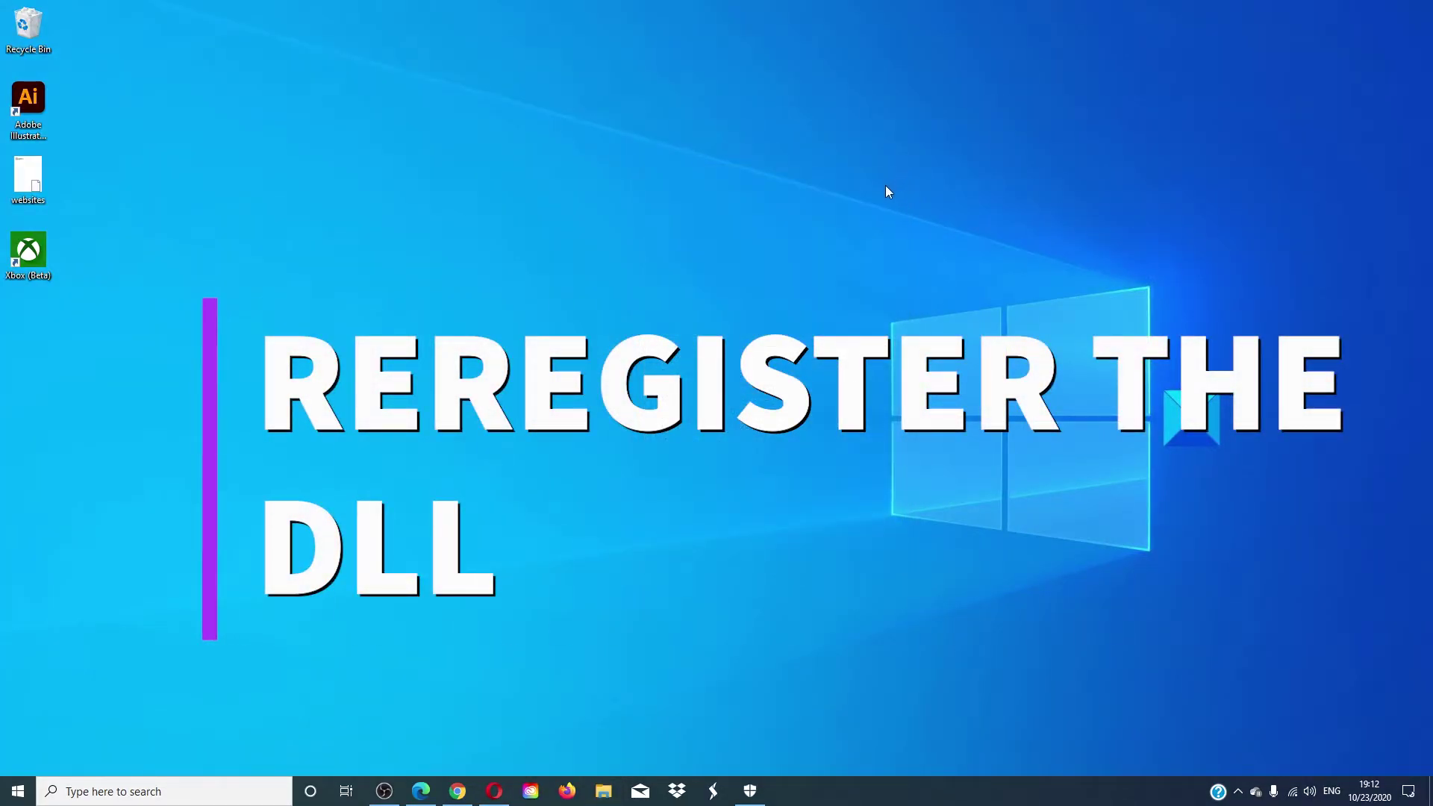
- Search the Start menu for 'co' to find Command Prompt
click(133, 791)
text(co)
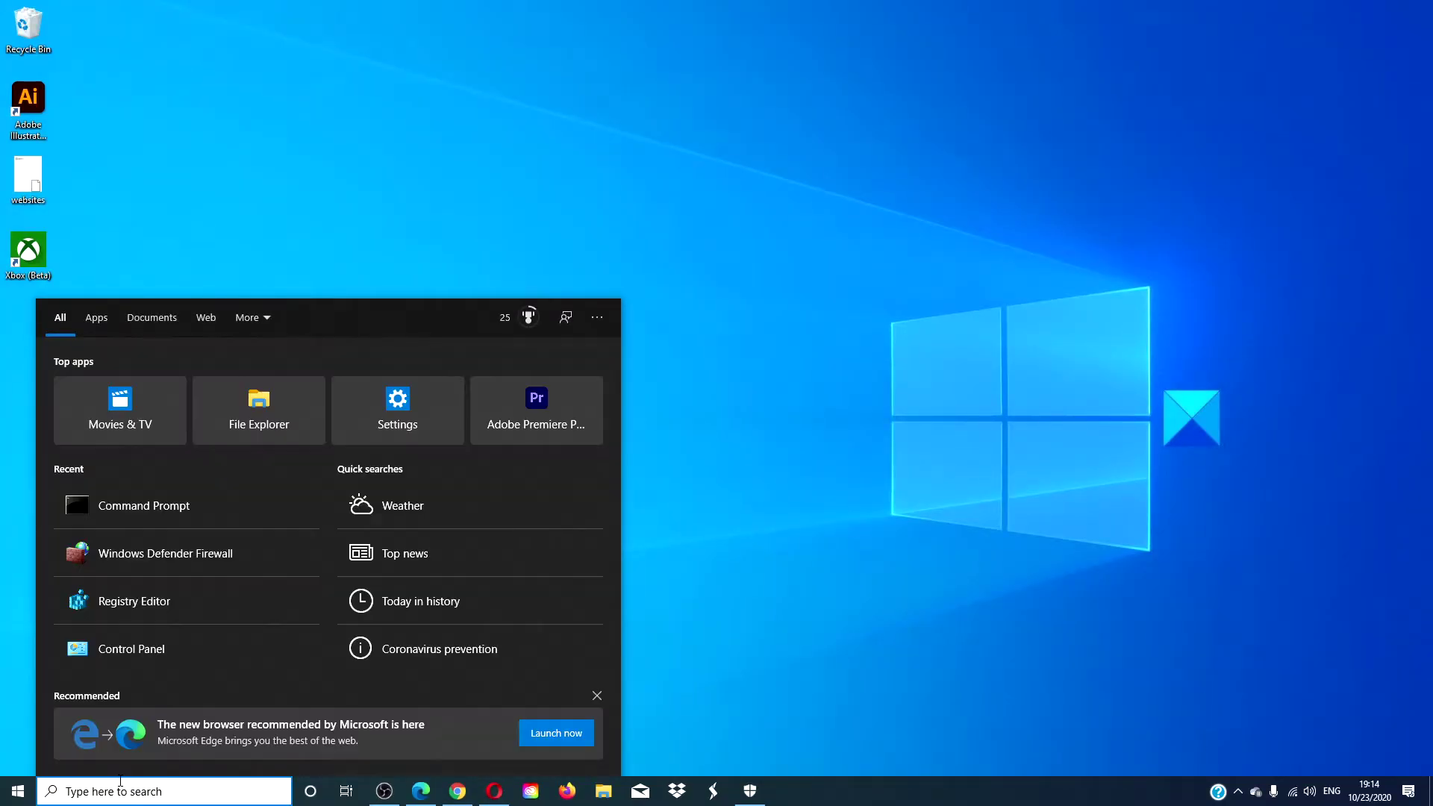
text(co)
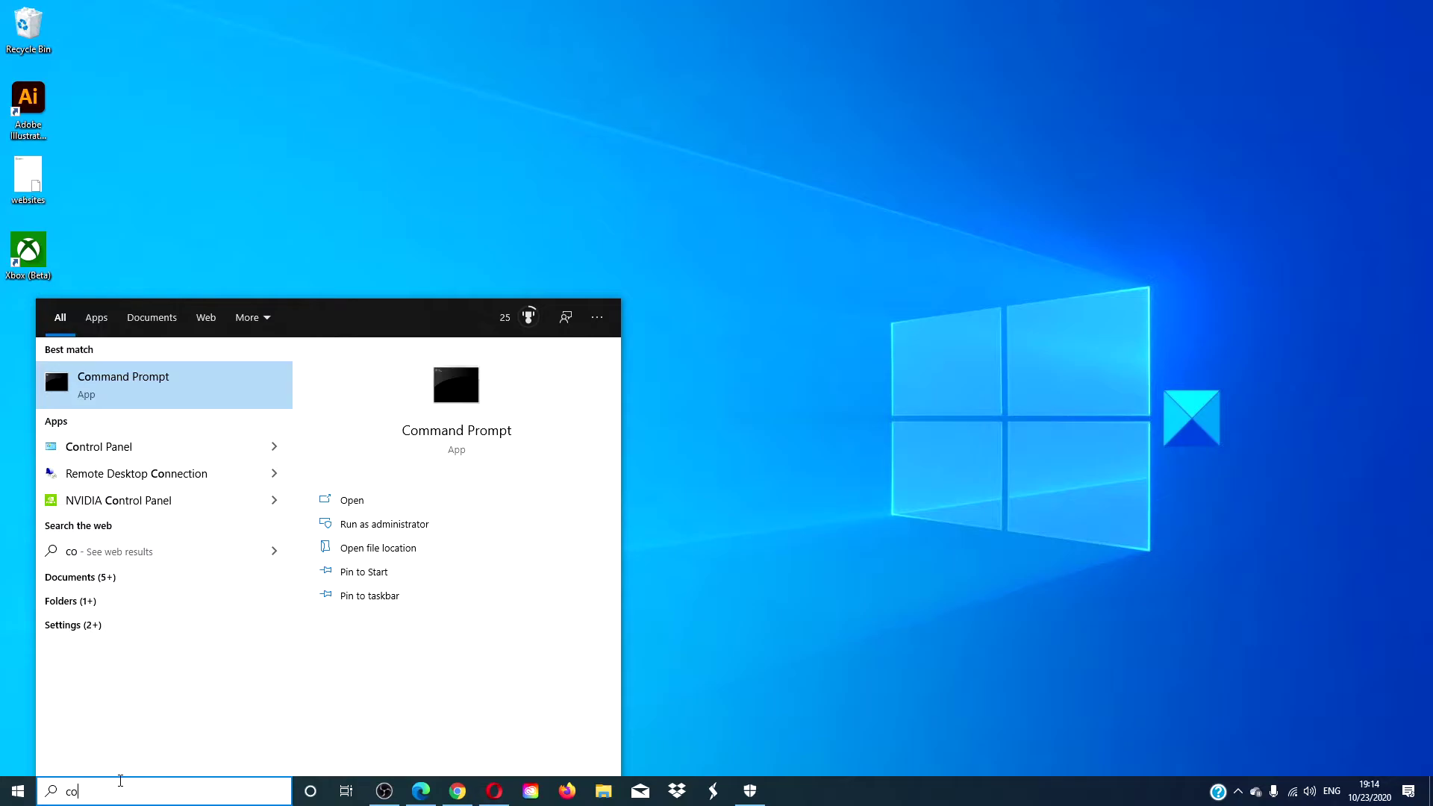
- Run Command Prompt as administrator and begin typing 'regsvr32.exe /' at the prompt
click(373, 524)
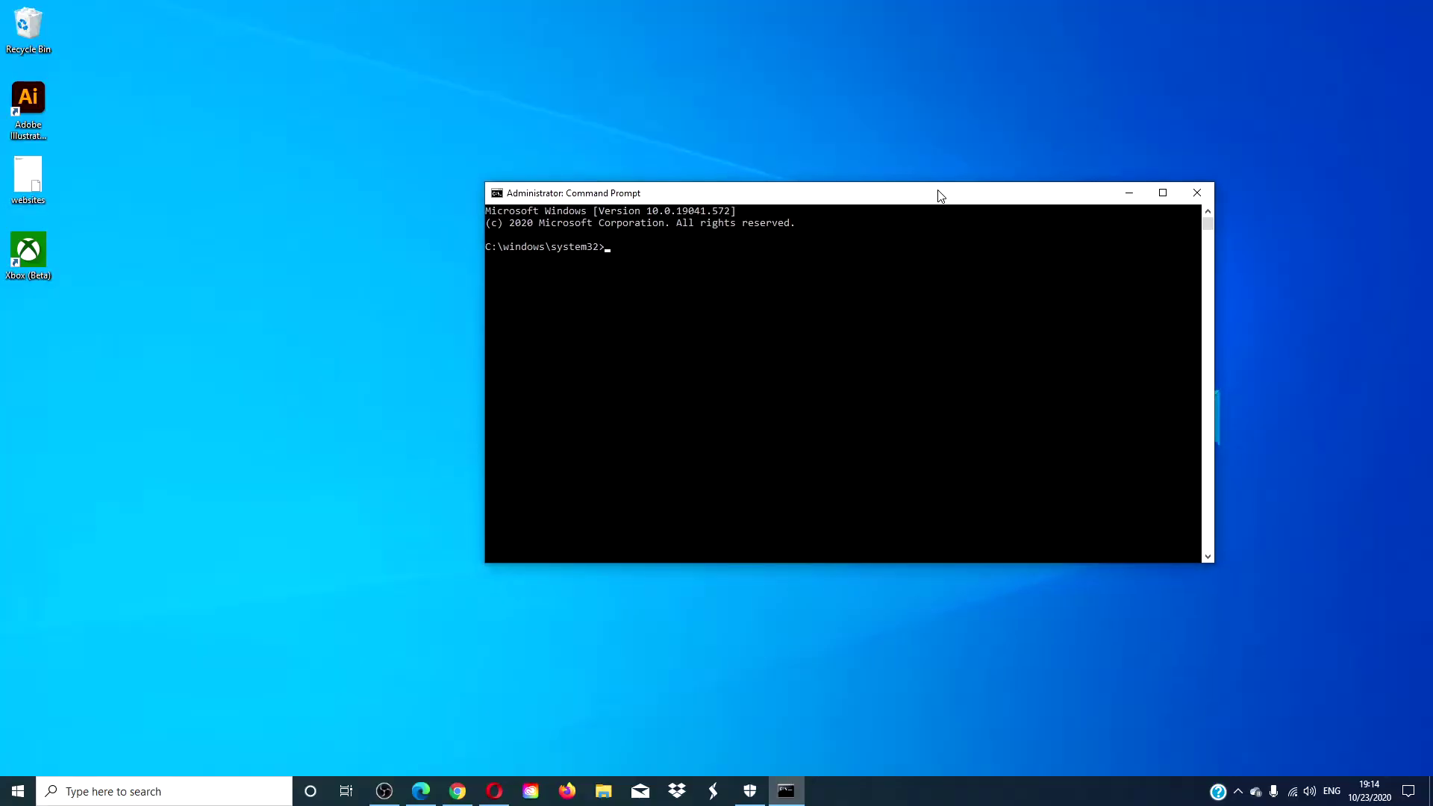
text(regsvr32.exe /u ntdll.dl)
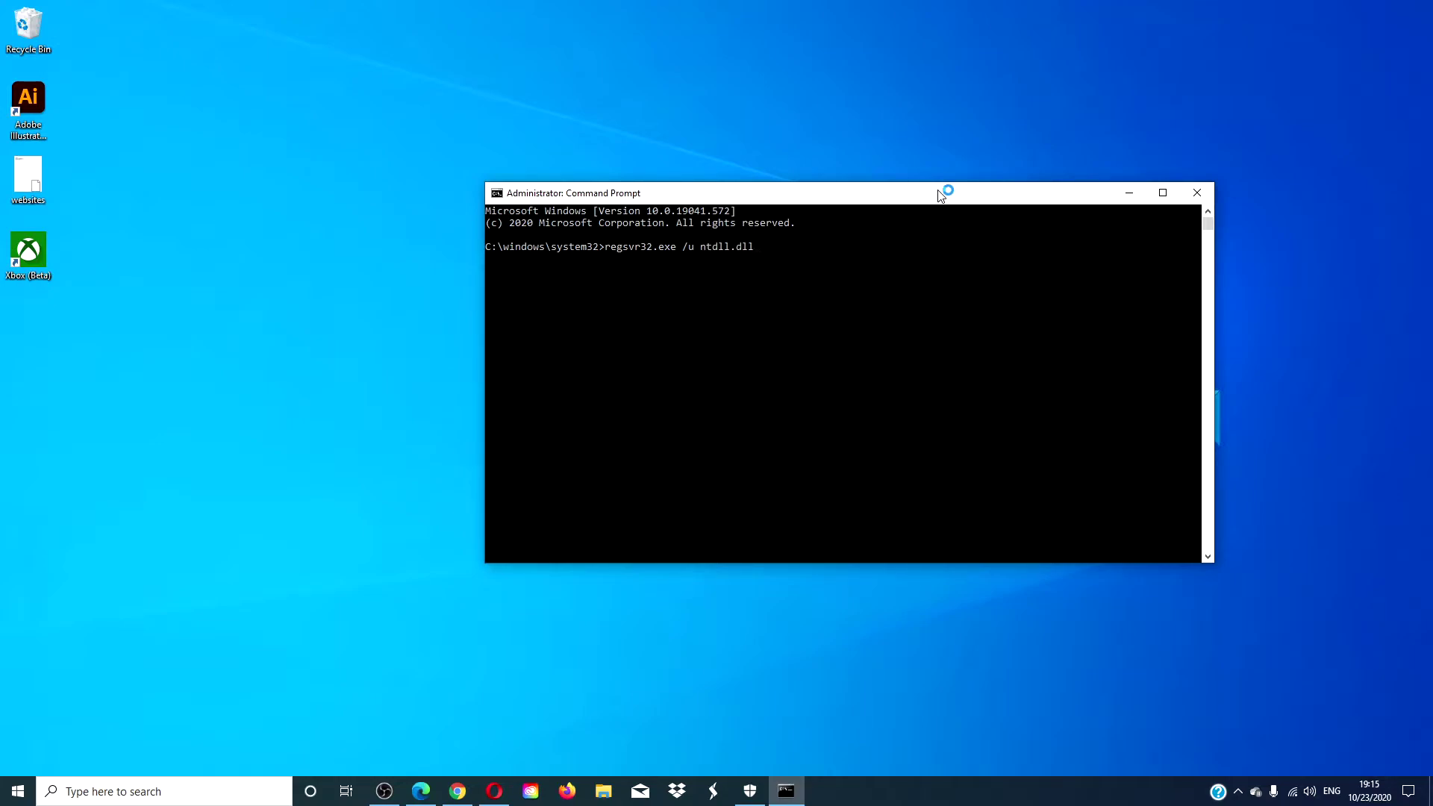
- Erase the unrun 'regsvr32.exe /u ntdll.dll' command from the C:\windows\system32 prompt
key(BackSpace)
key(BackSpace)
key(BackSpace)
key(BackSpace)
key(BackSpace)
key(BackSpace)
key(BackSpace)
key(BackSpace)
key(BackSpace)
key(BackSpace)
key(BackSpace)
key(BackSpace)
key(BackSpace)
key(BackSpace)
key(BackSpace)
key(BackSpace)
key(BackSpace)
key(BackSpace)
key(BackSpace)
key(BackSpace)
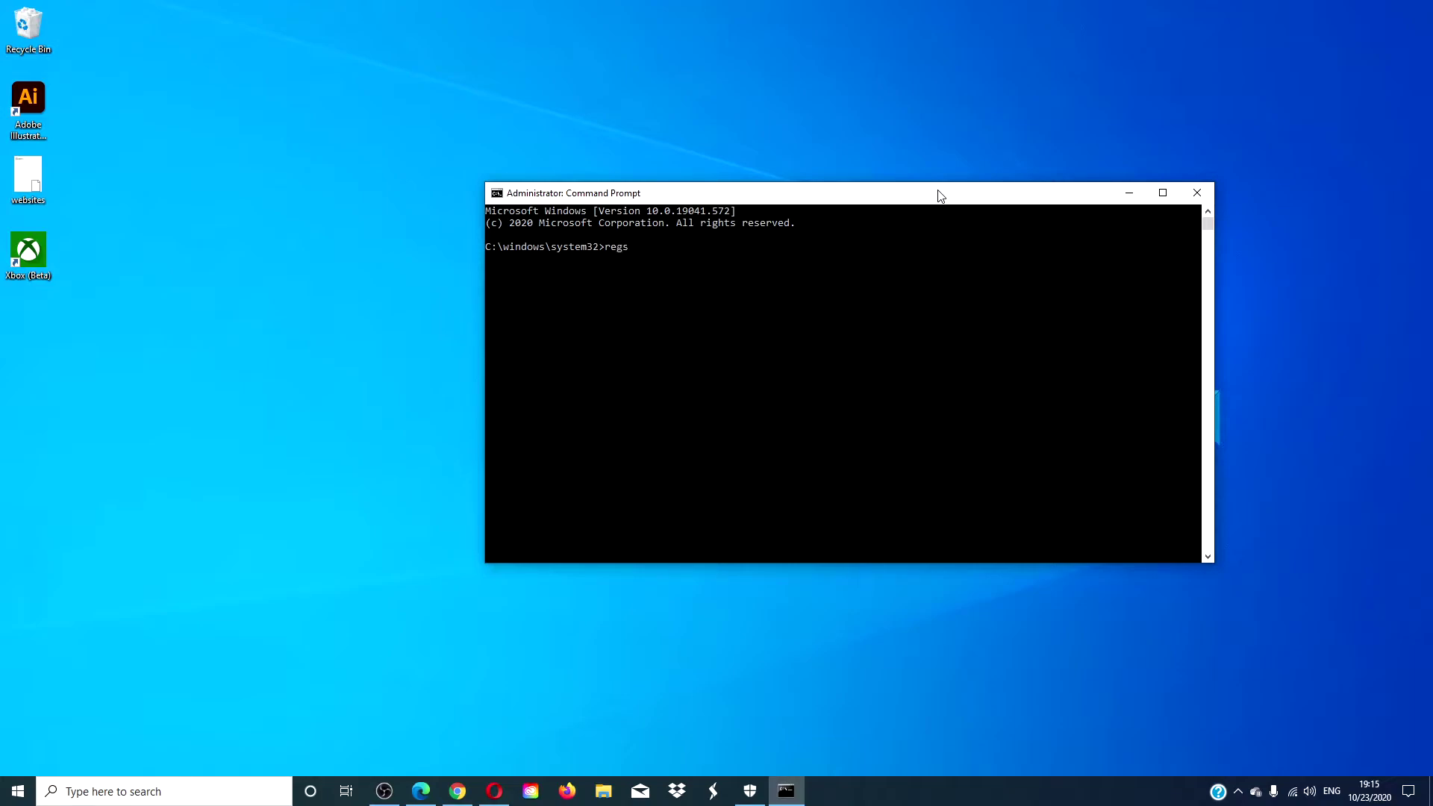
- Discard the typed 'regsvr32.exe ntdll.dll' command and run 'dism /online /cleanup-image /checkhealth' instead
text(regsvr32.exe ntdll.dll)
key(Escape)
text(dism /online /cleanup-image /check)
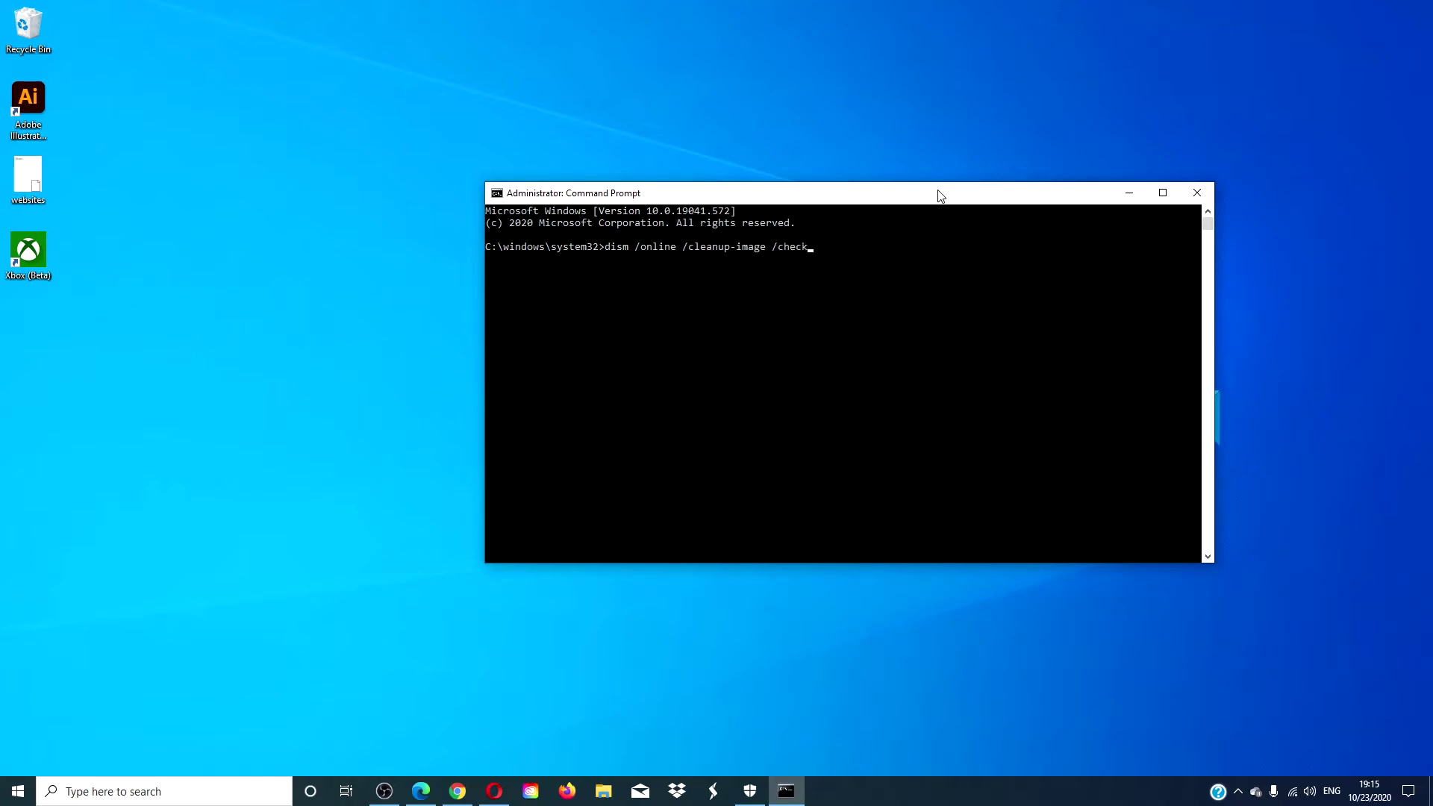
text(health)
key(Return)
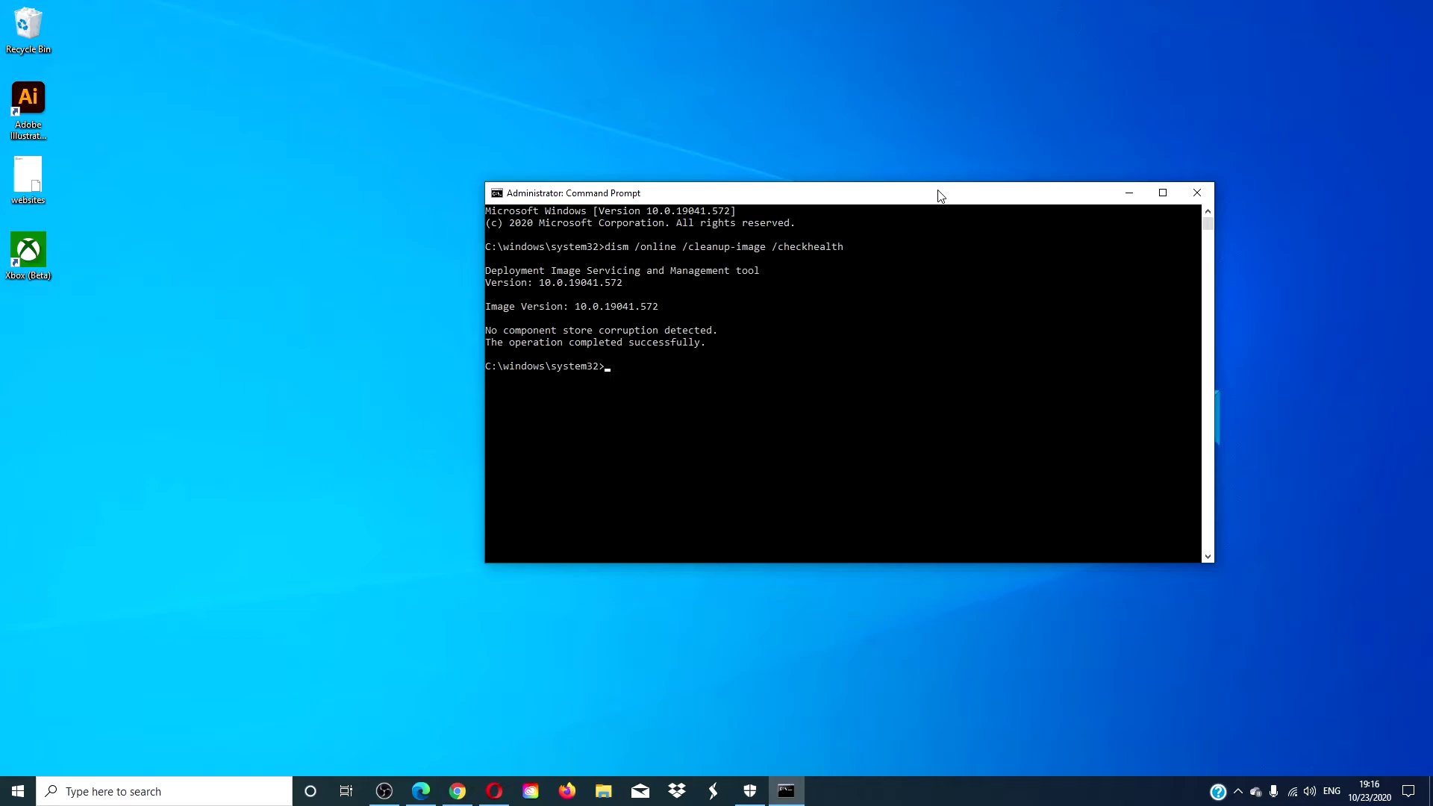
- Run 'dism /online /cleanup-image /scanhealth', correcting the mistyped 'c;ean' along the way
text(dism /online /c;ean)
key(BackSpace)
key(BackSpace)
key(BackSpace)
text(leanup-image /scanhea)
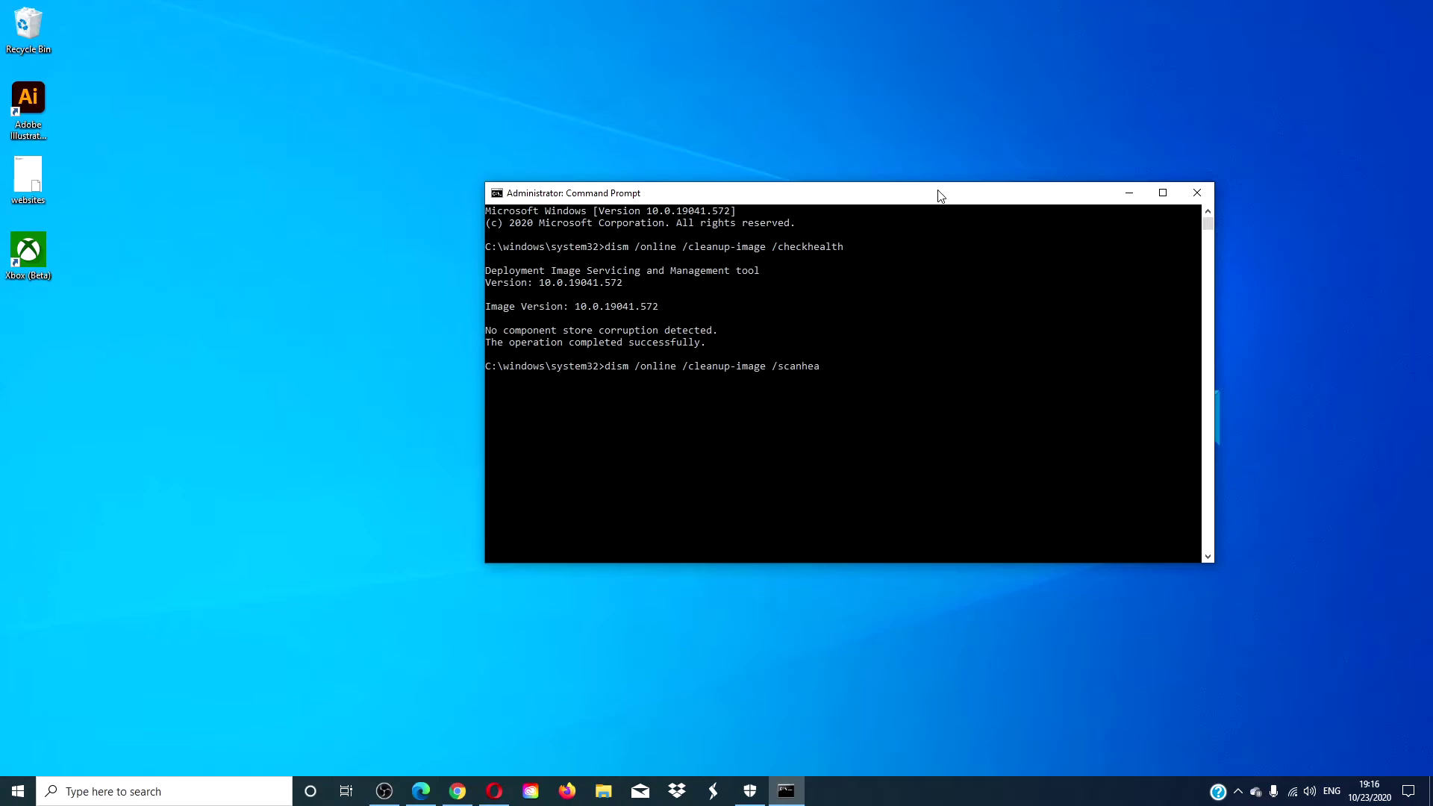
text(lth)
key(Return)
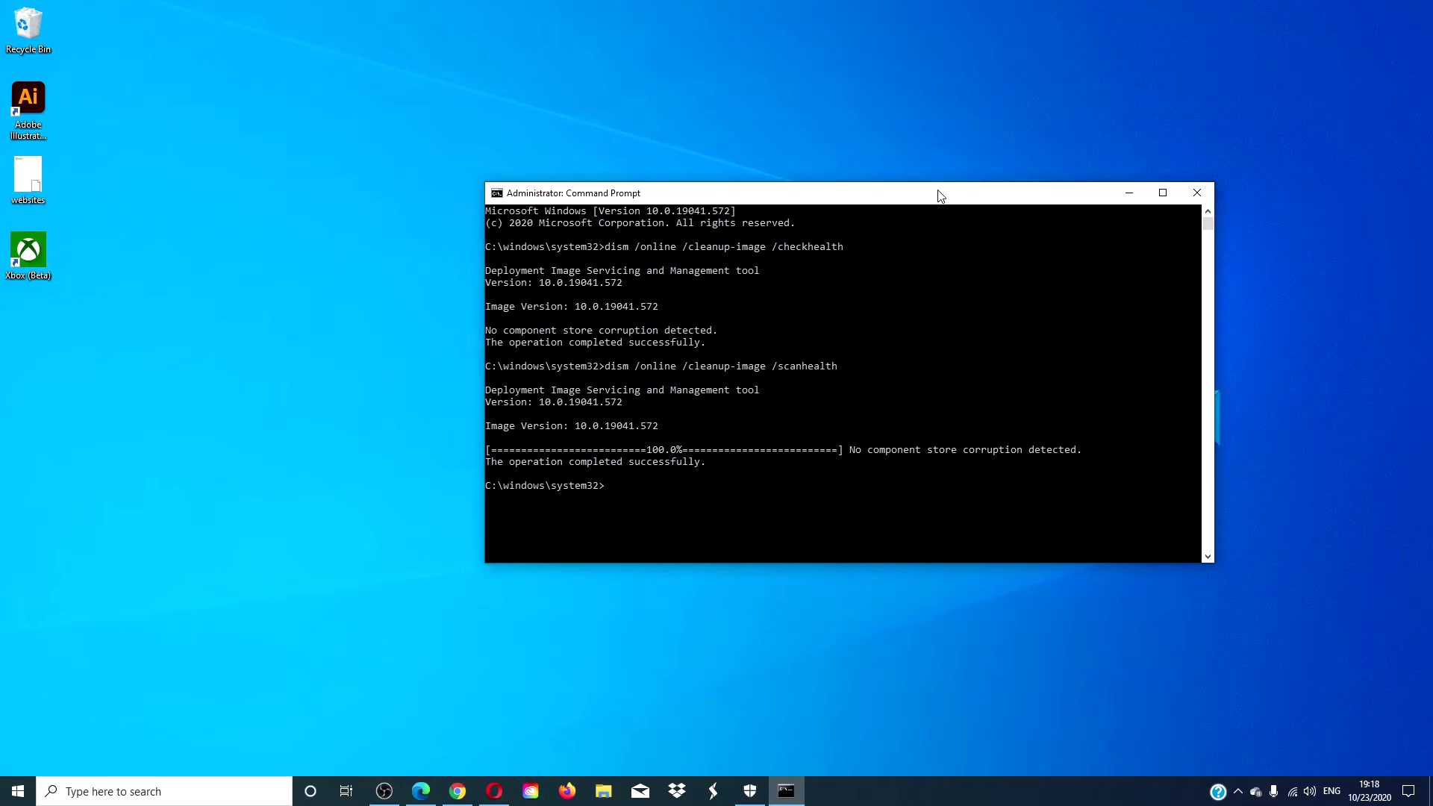
- Run 'dism /online /cleanup-image /restorehealth' and let the restore operation reach 100%
text(dism /online /cleanup-ima)
text(ge /restorehealt)
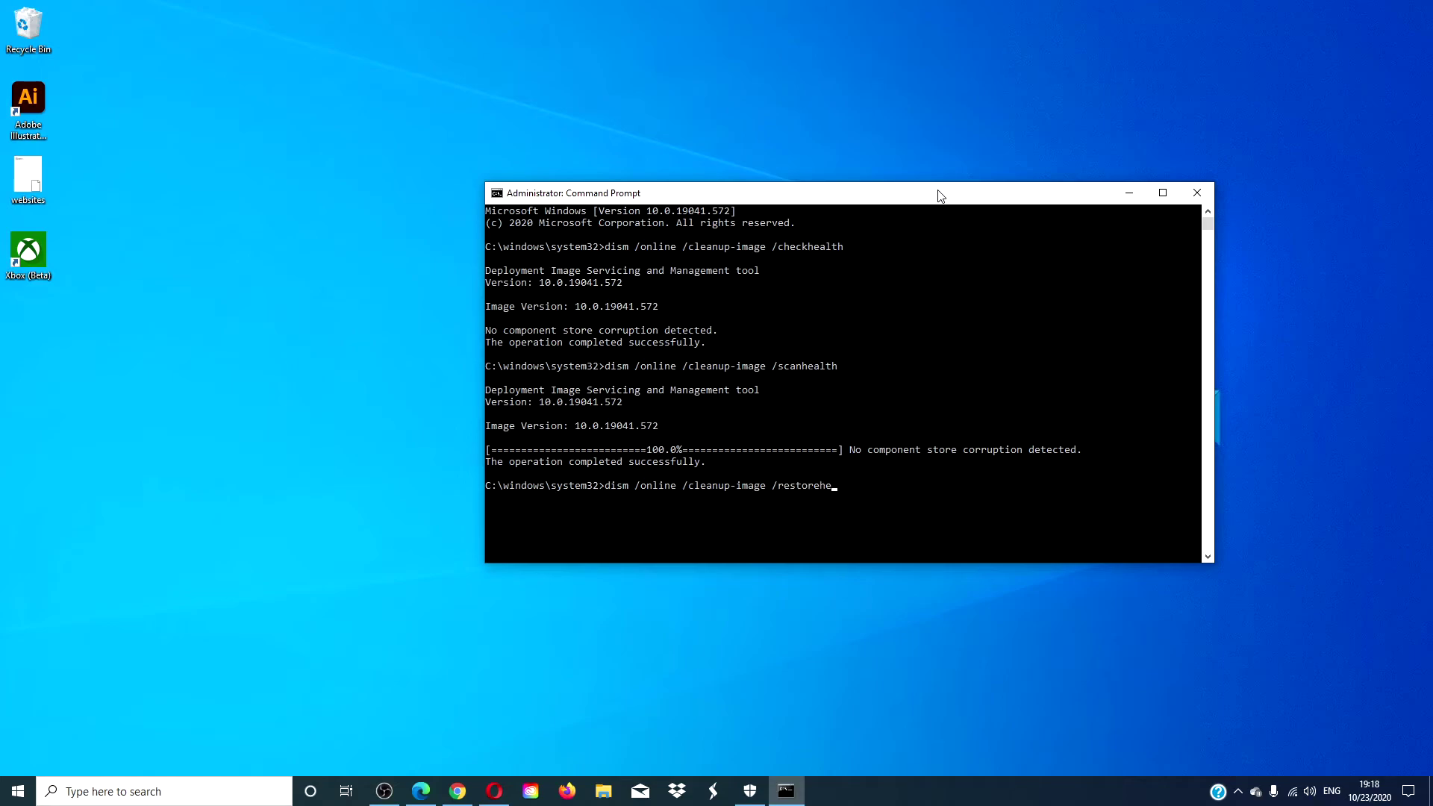
text(h)
key(Return)
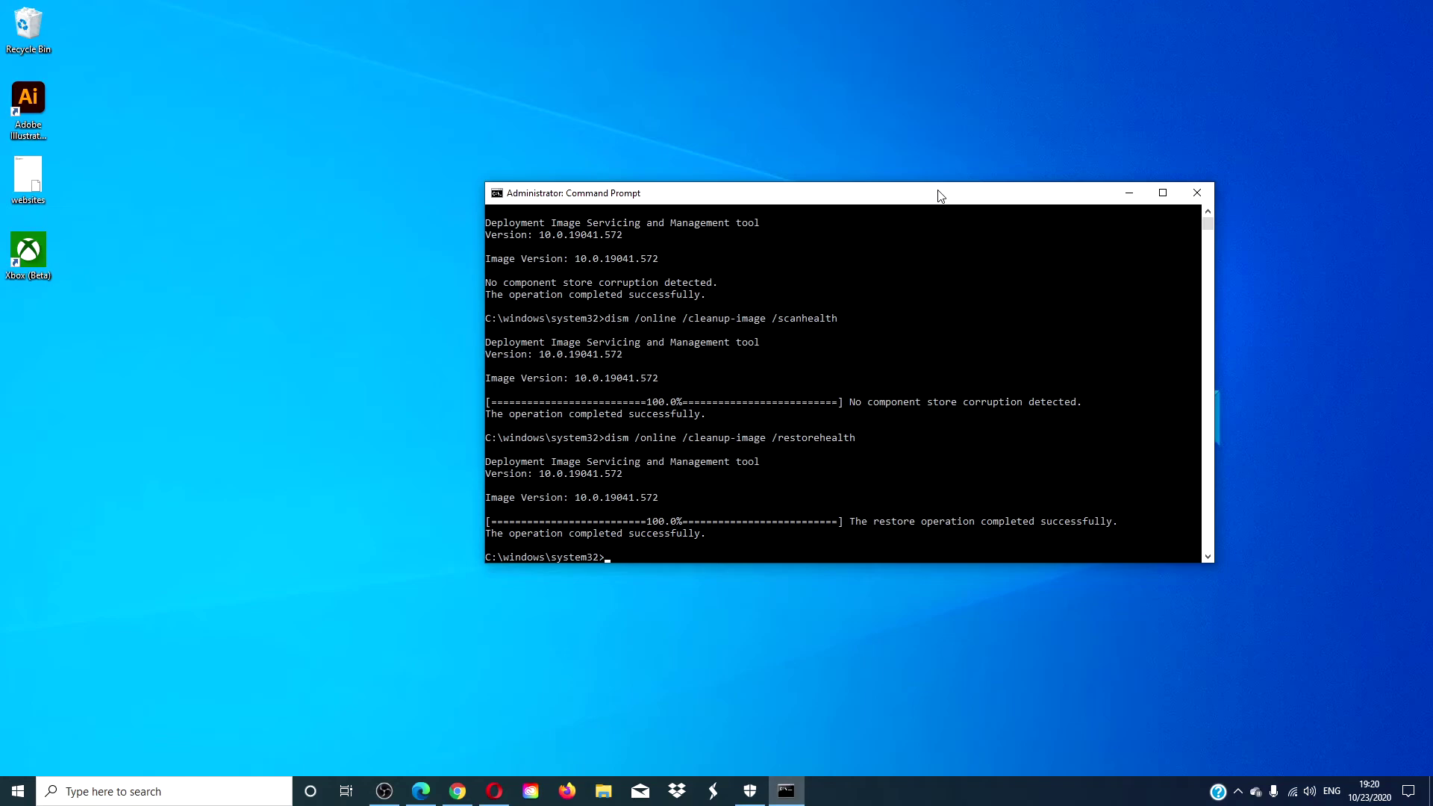
- Close the finished window and launch a new administrator Command Prompt via a 'cmd' search
click(1196, 193)
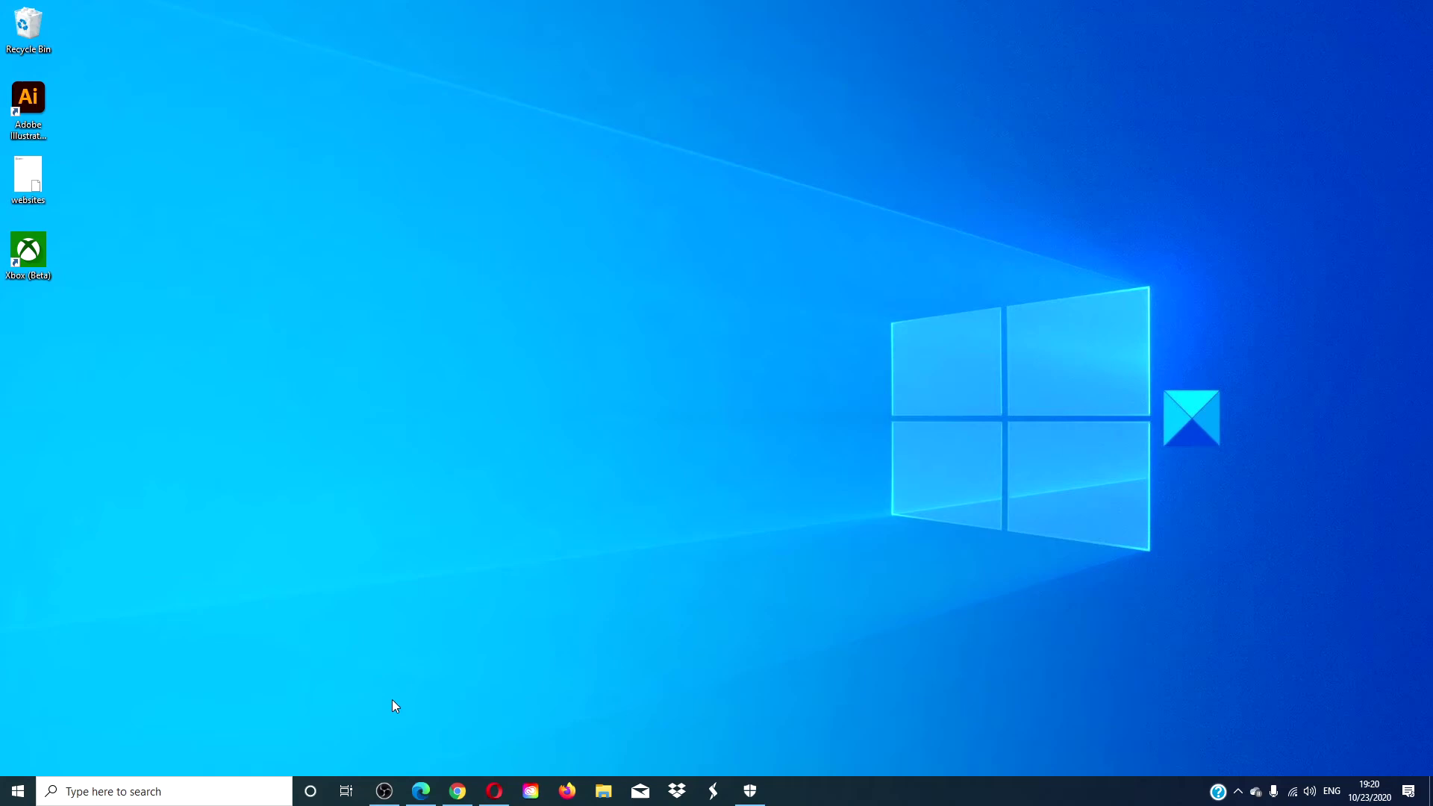
click(278, 796)
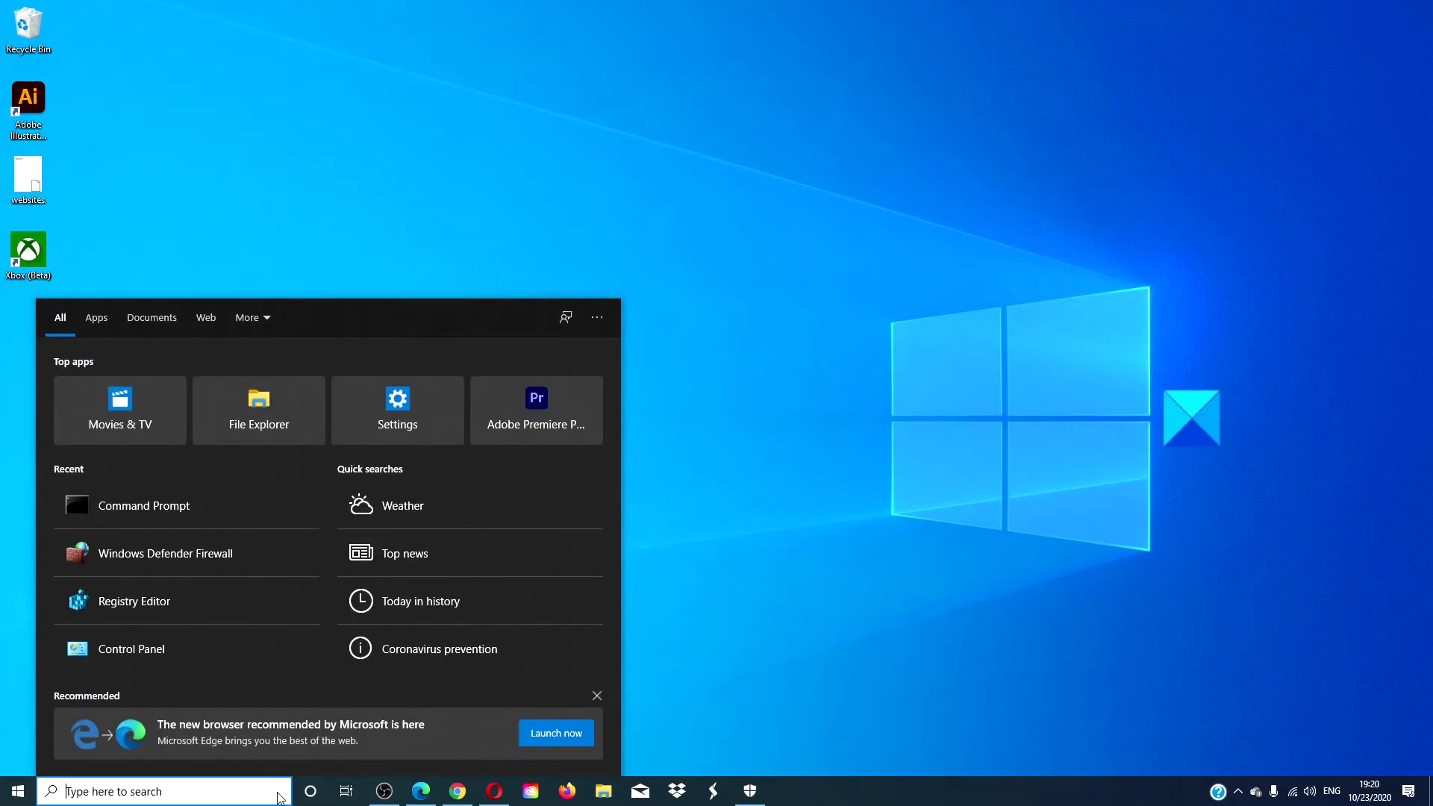
text(cmd)
click(56, 359)
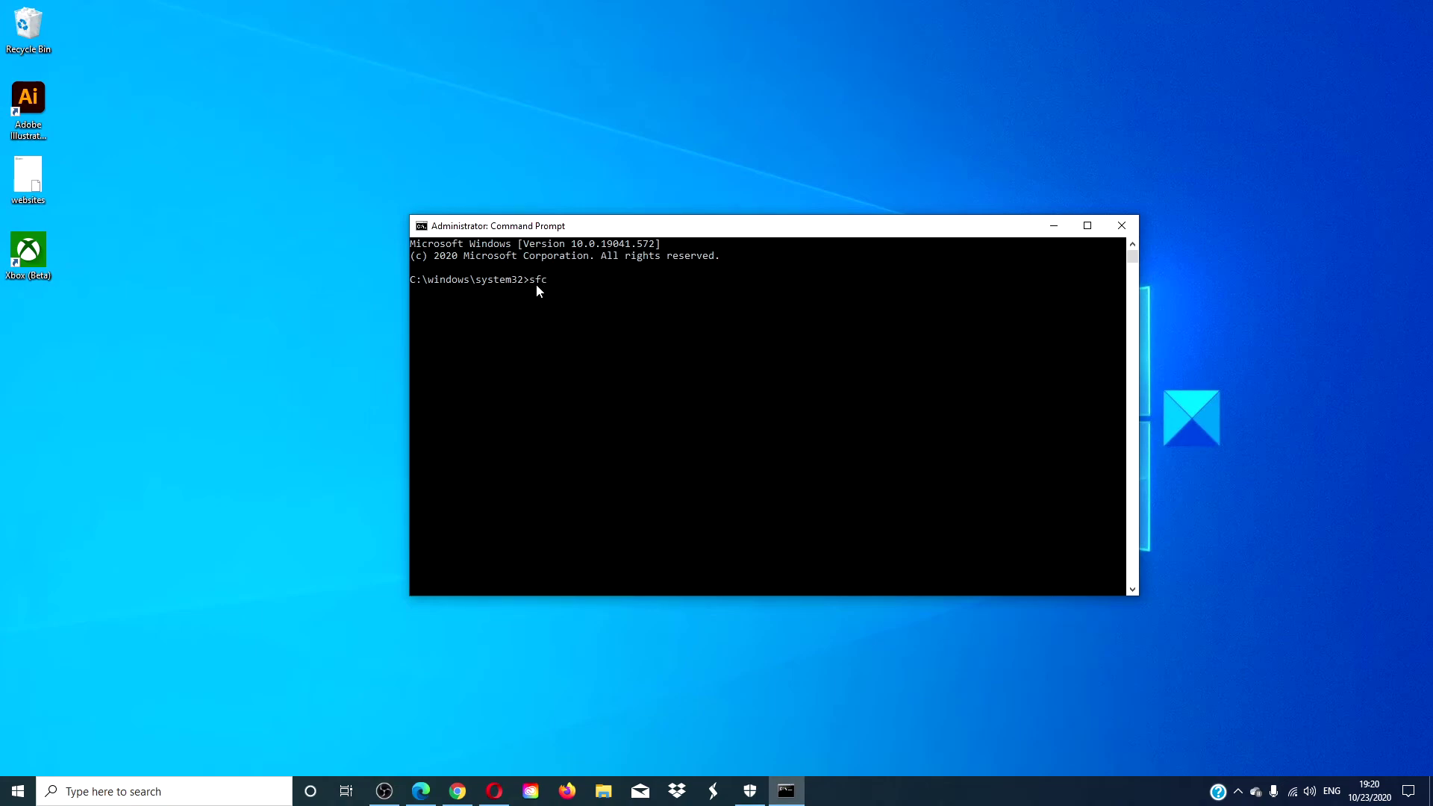
- Start 'sfc /scannow' in the new window, then close it during verification
text(sfc /scannow)
key(Return)
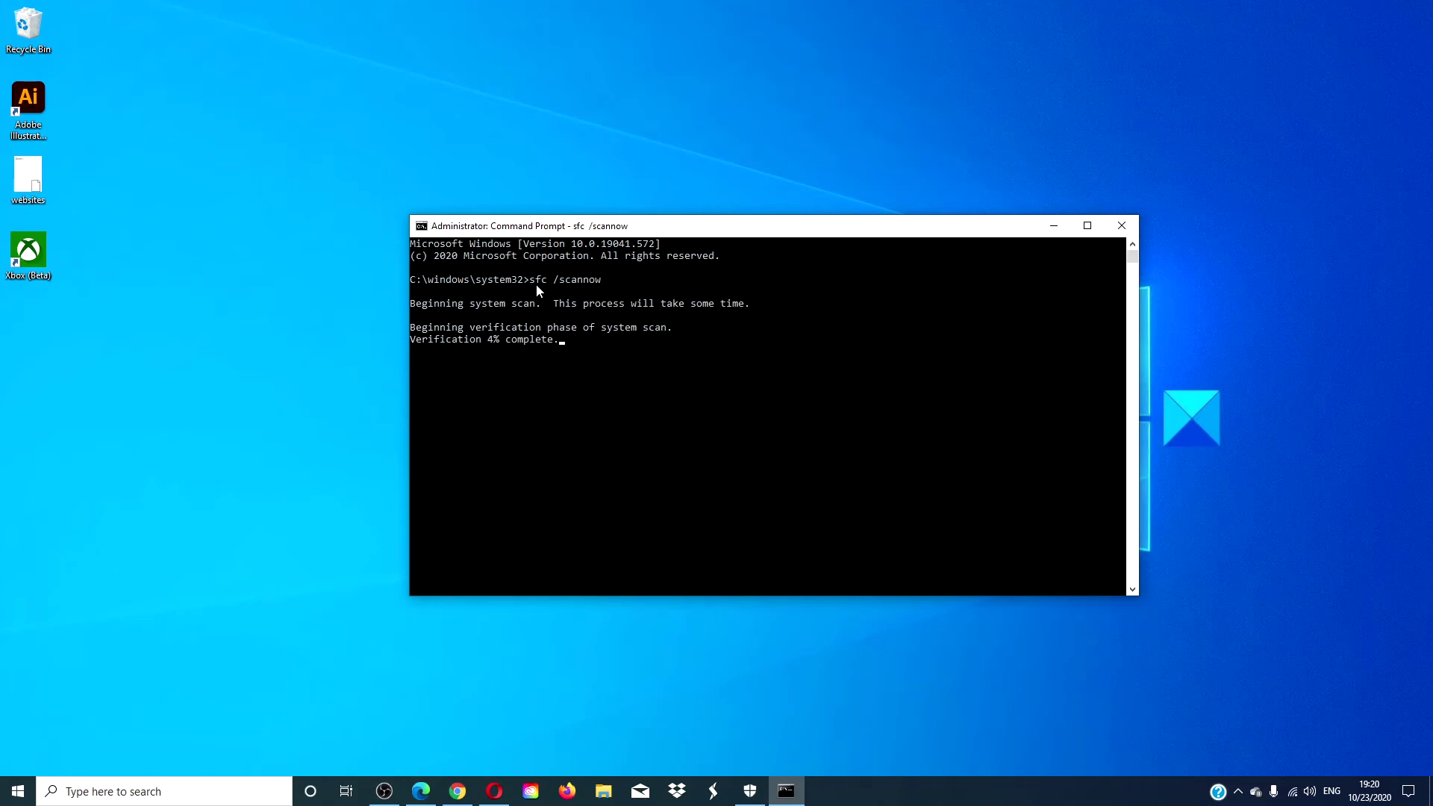
click(1134, 221)
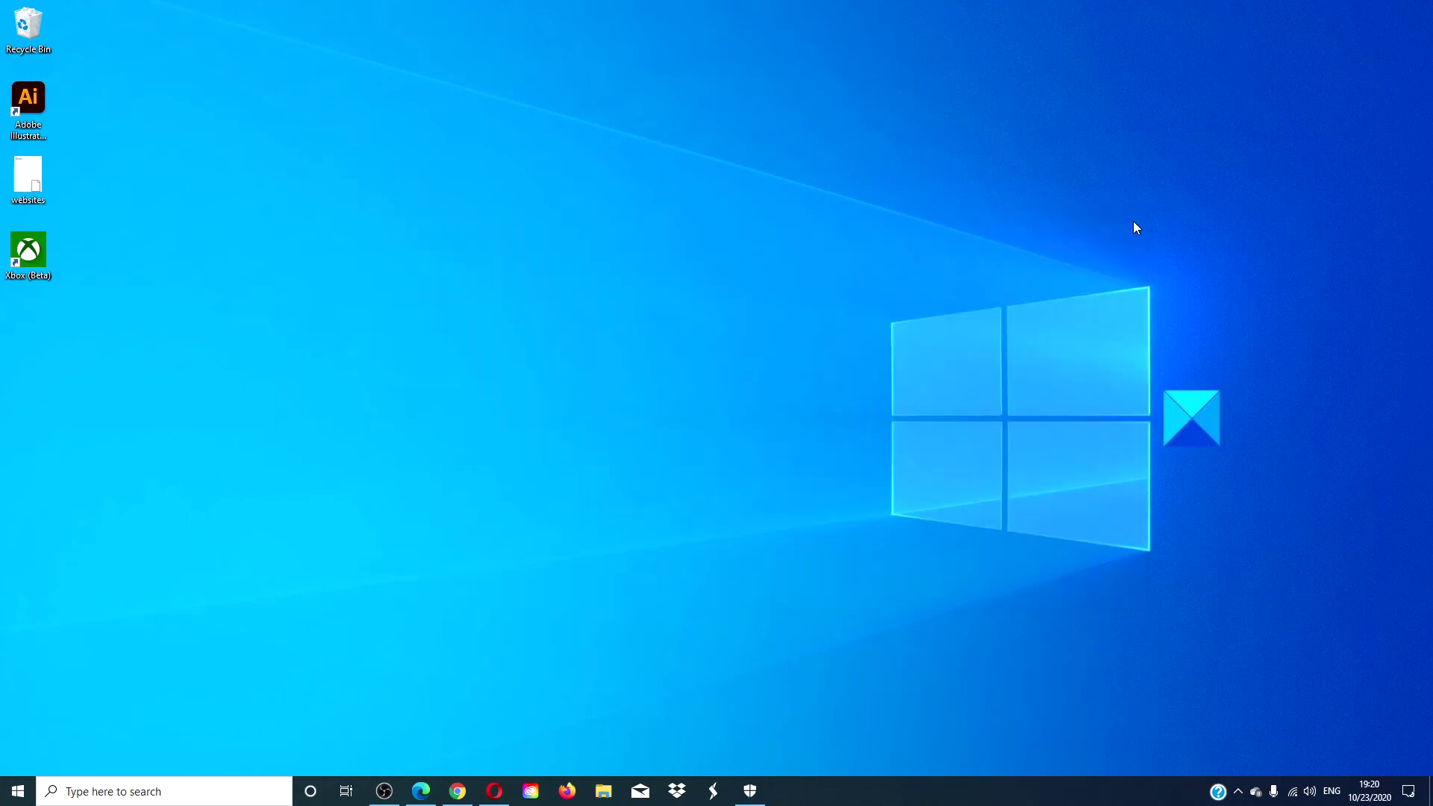